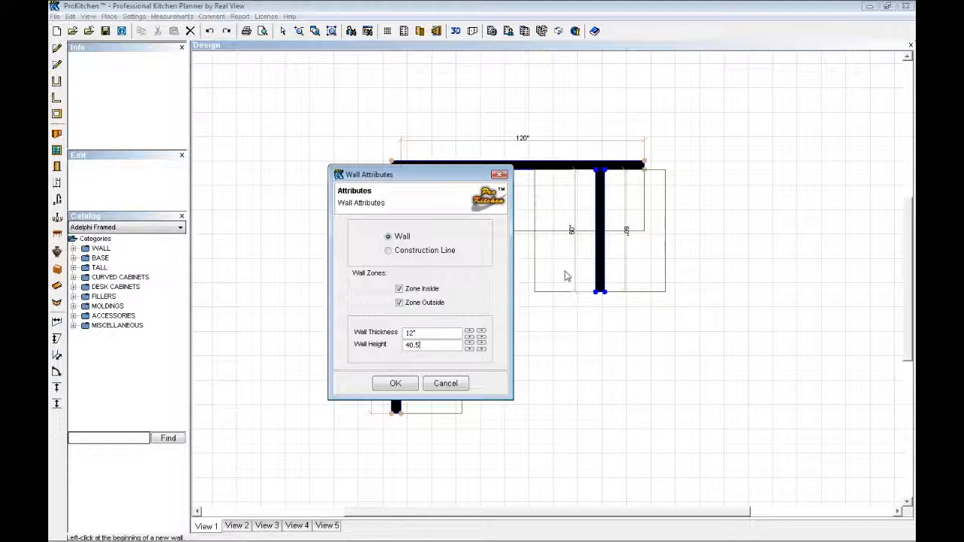
Apply a 12" thickness and 40.5" height to the short wall and inspect it in 3D from several angles.
click(395, 383)
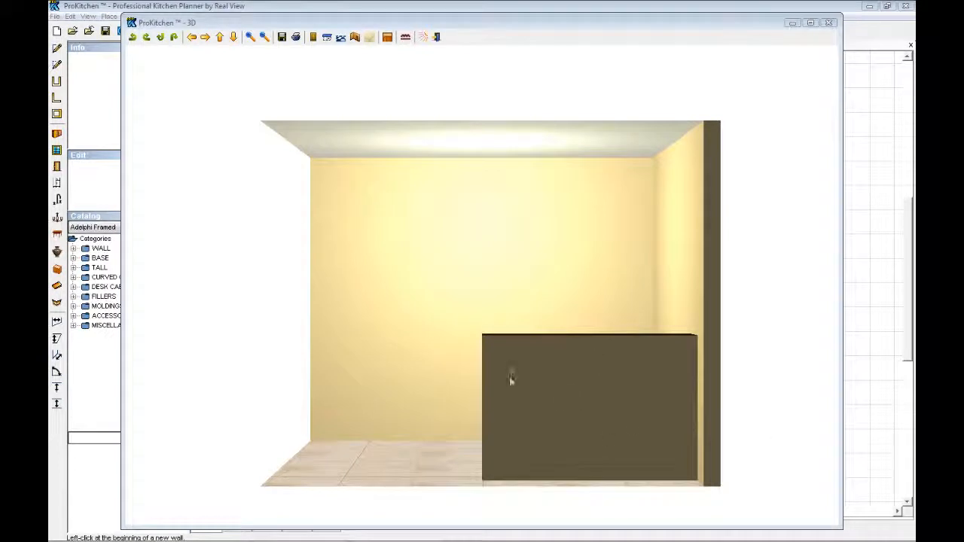
drag(320, 316, 243, 436)
drag(187, 368, 394, 383)
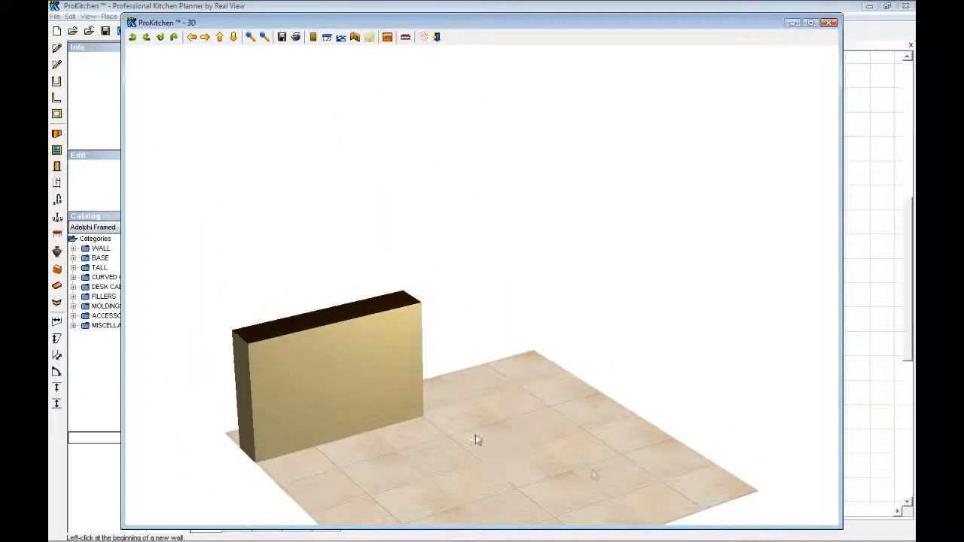
drag(177, 389, 525, 389)
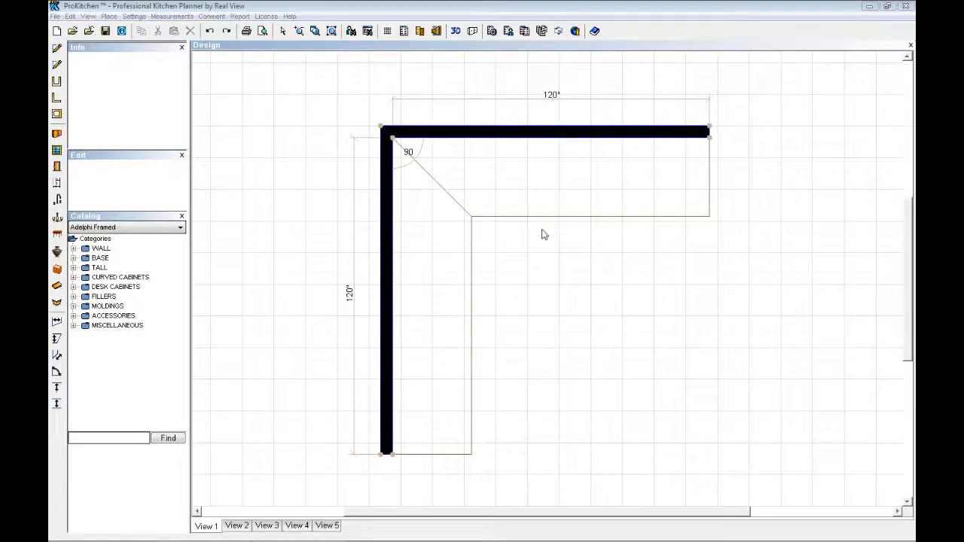
Change the display settings for walls to a black outline with a white fill.
right_click(516, 257)
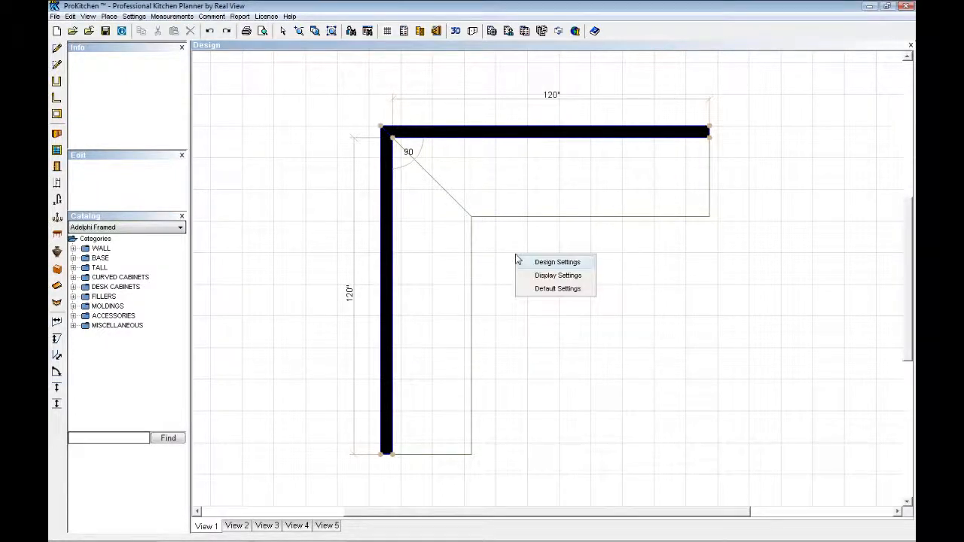
click(547, 278)
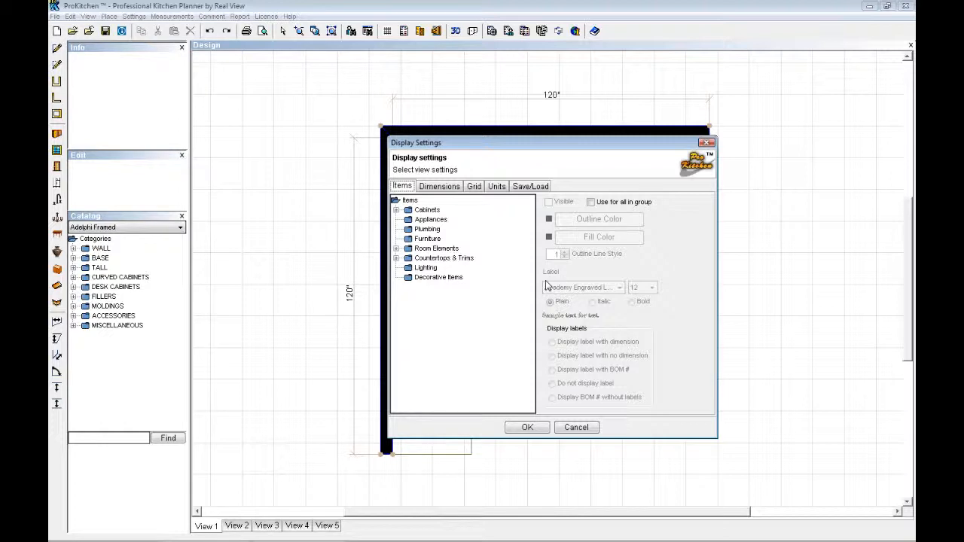
double_click(433, 249)
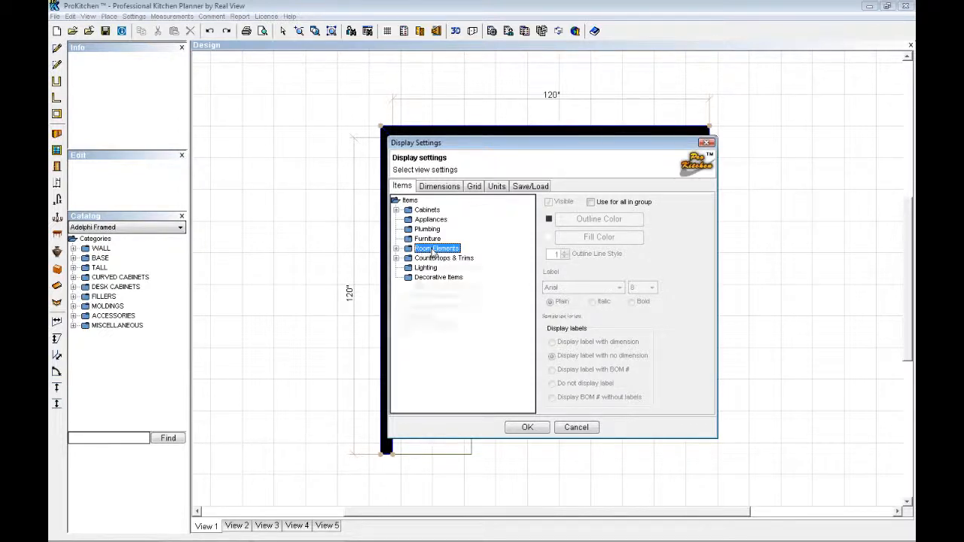
click(435, 258)
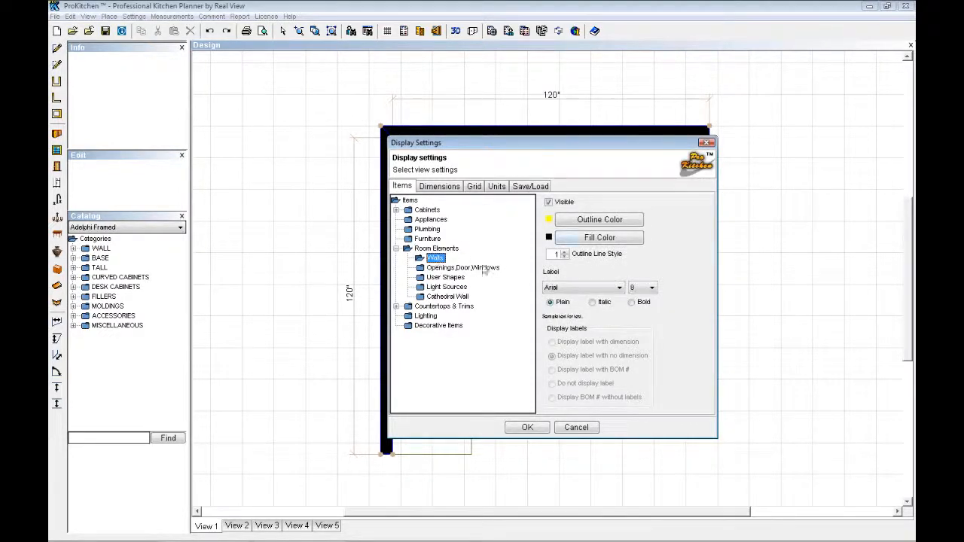
click(600, 220)
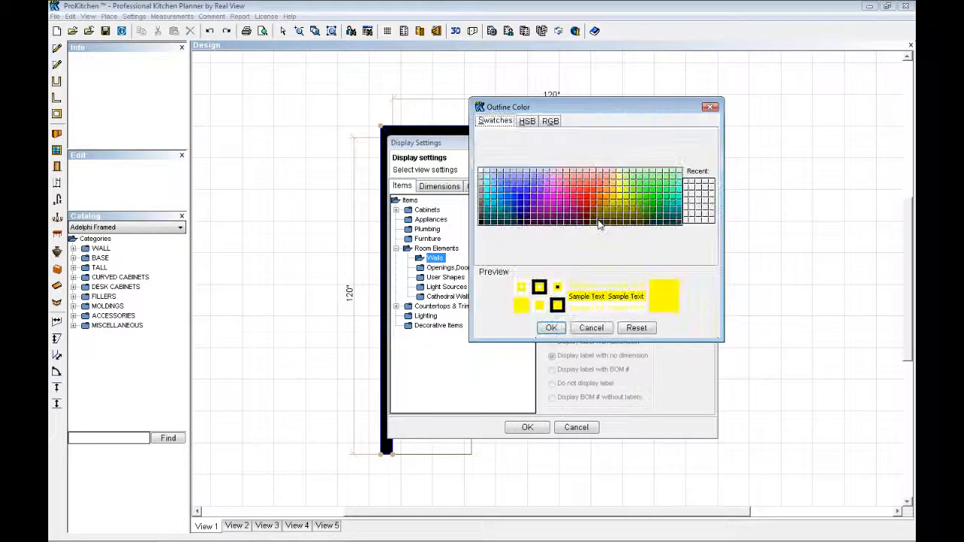
click(481, 224)
click(552, 328)
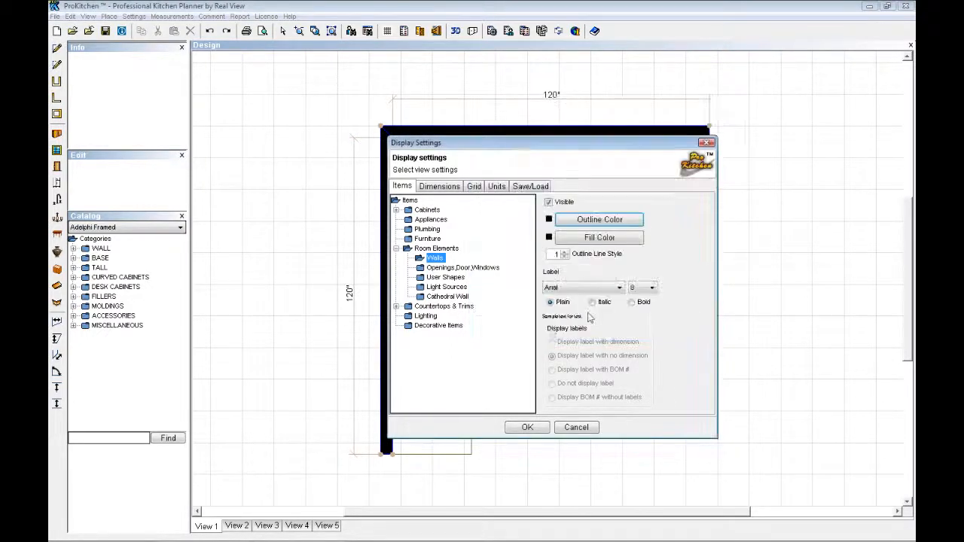
click(601, 239)
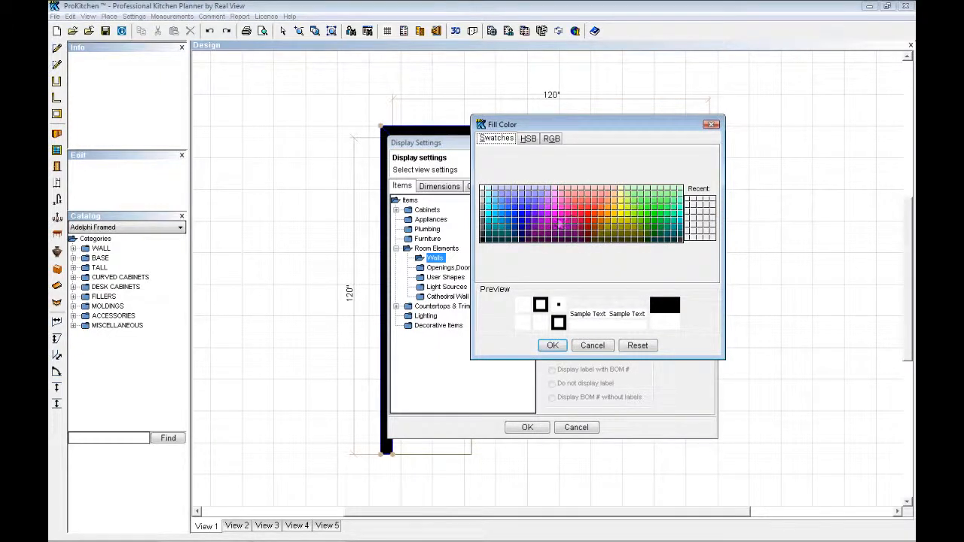
click(553, 345)
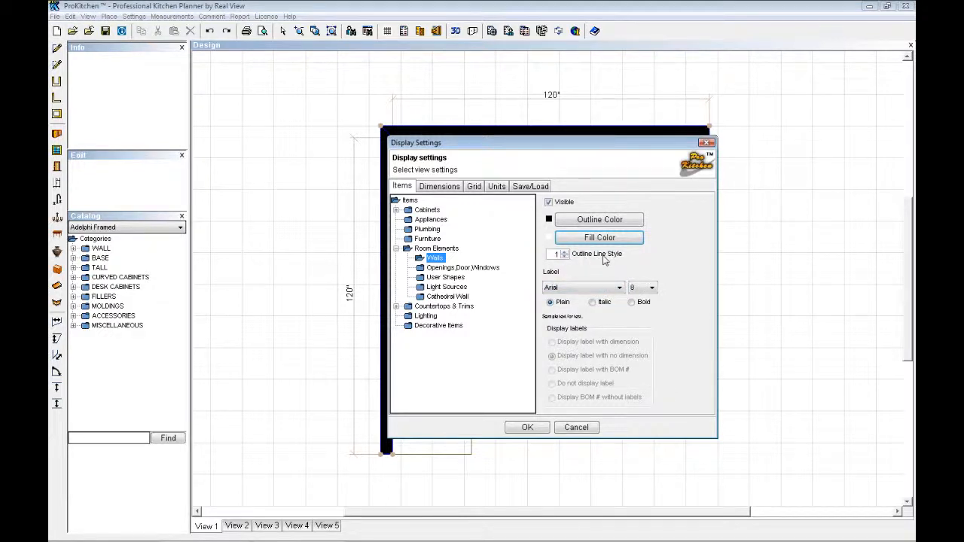
click(565, 252)
click(528, 427)
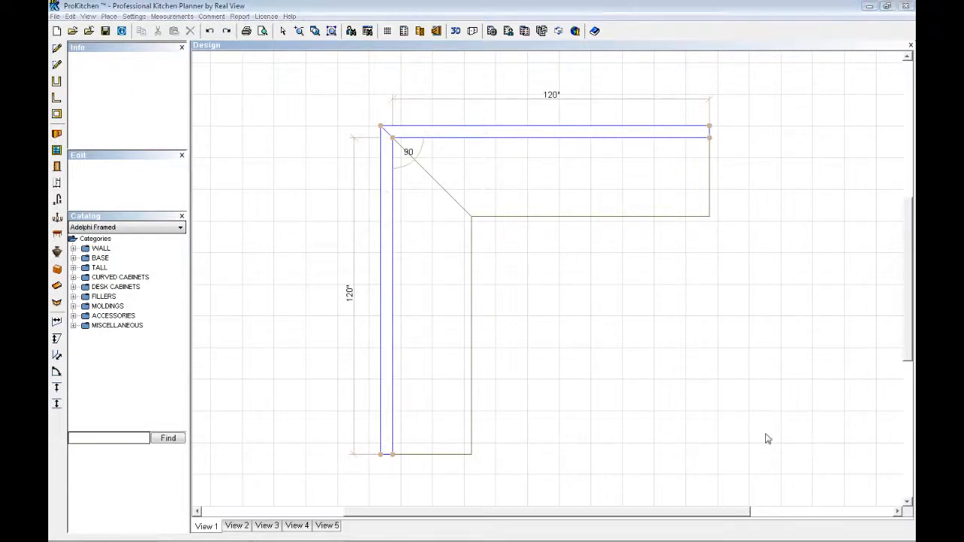
Set both the outline color and the fill color of walls to black in the display settings.
right_click(514, 259)
click(547, 280)
click(448, 187)
click(404, 188)
double_click(428, 248)
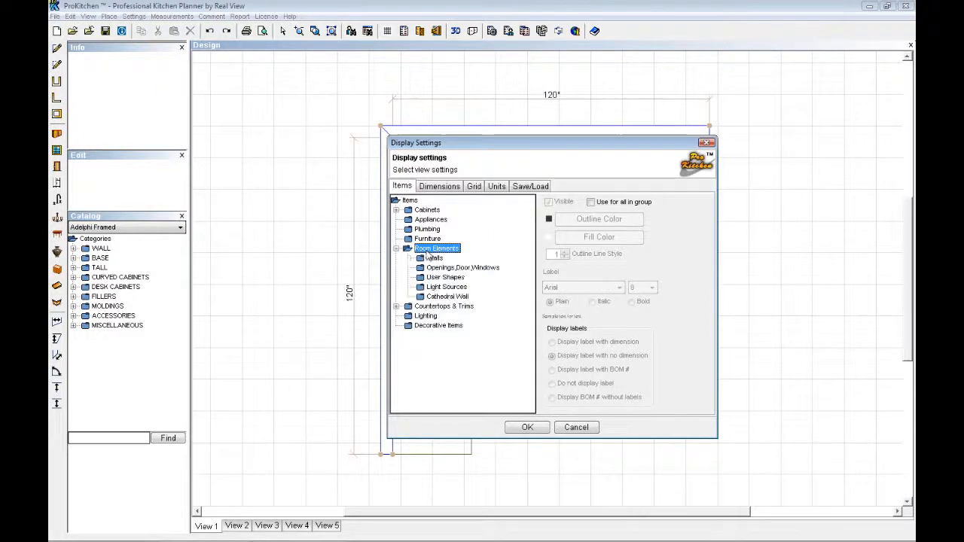
click(435, 258)
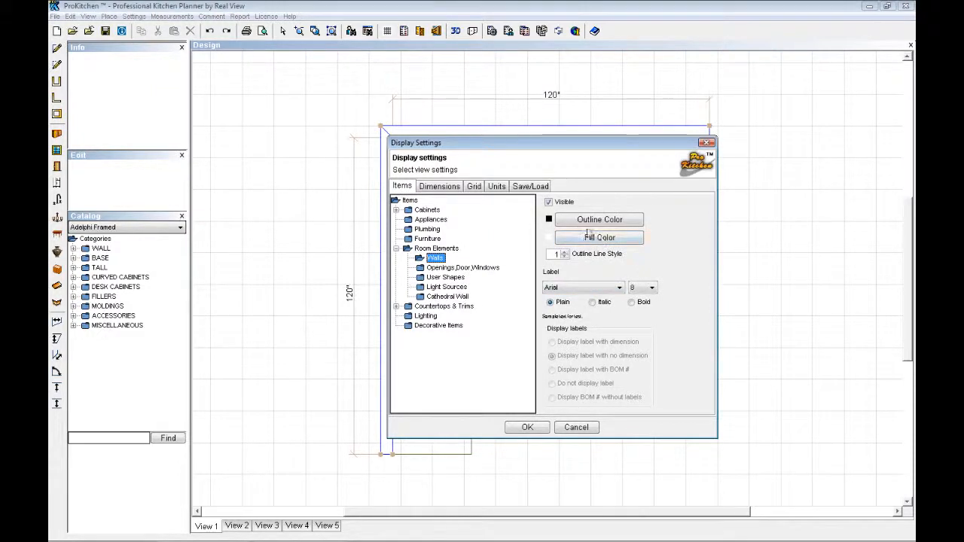
click(594, 220)
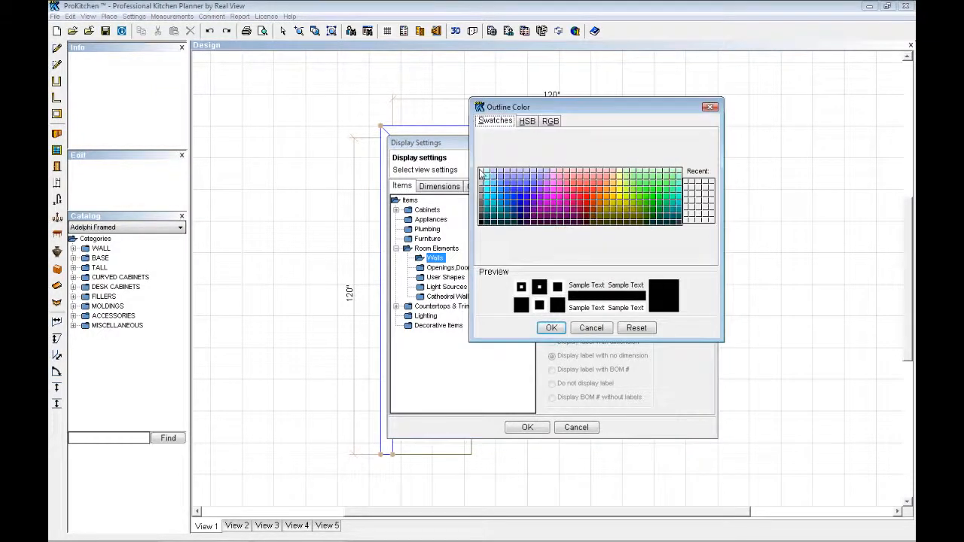
click(552, 328)
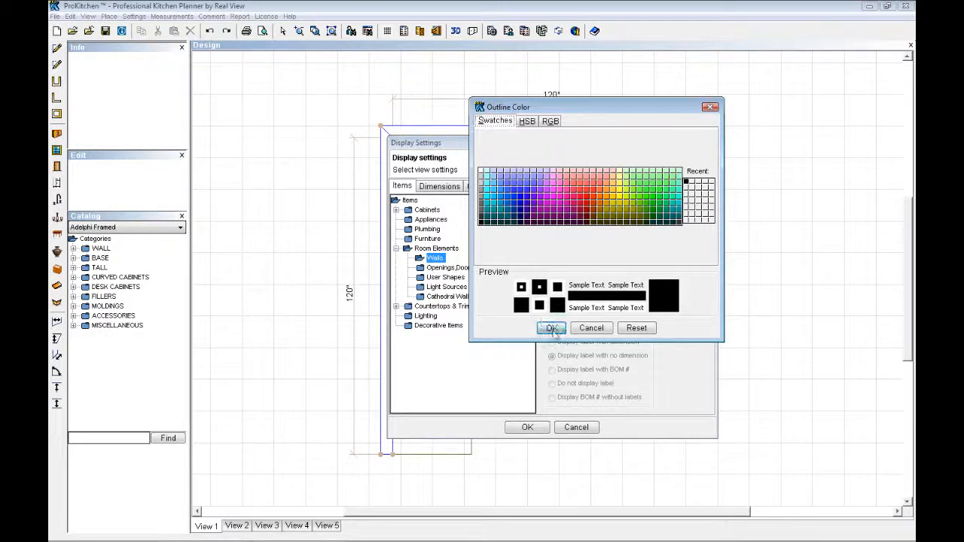
click(604, 239)
click(483, 240)
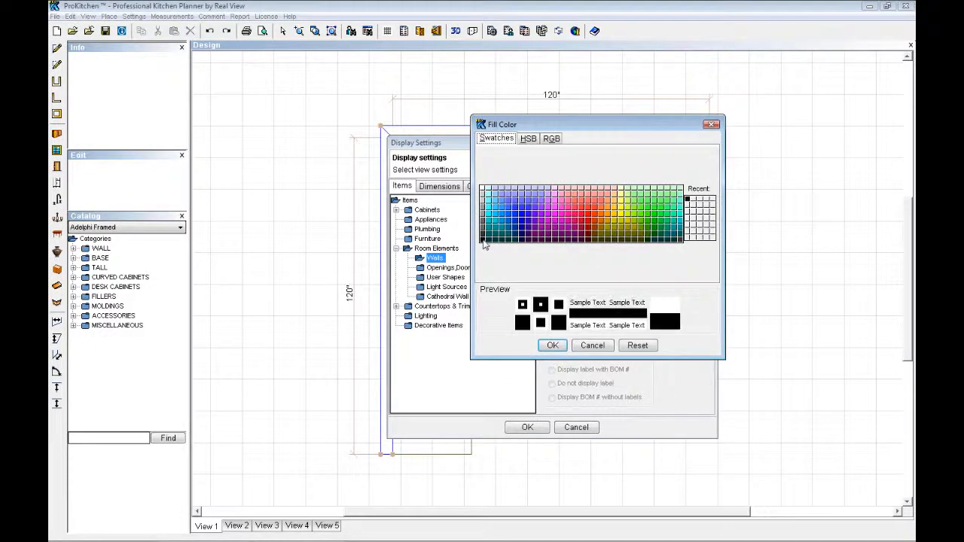
click(553, 345)
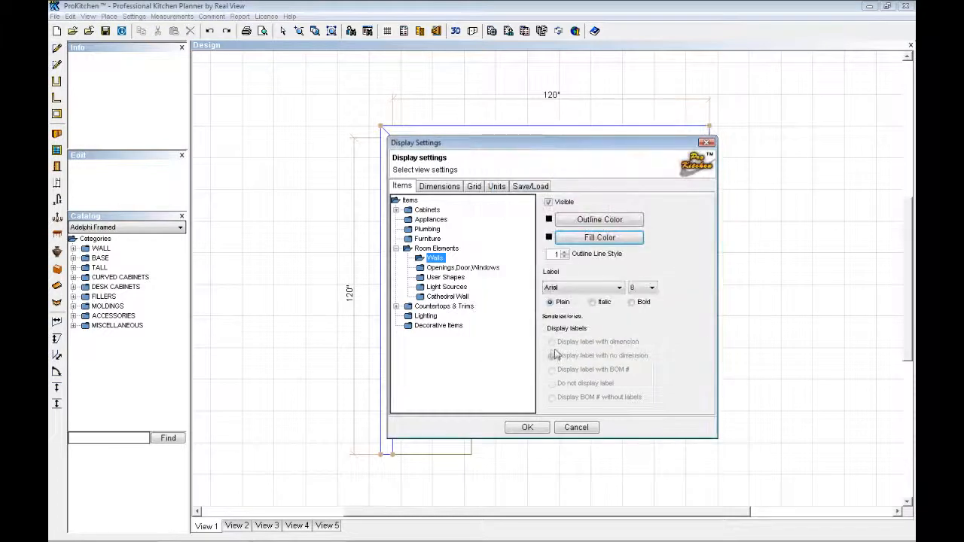
click(527, 427)
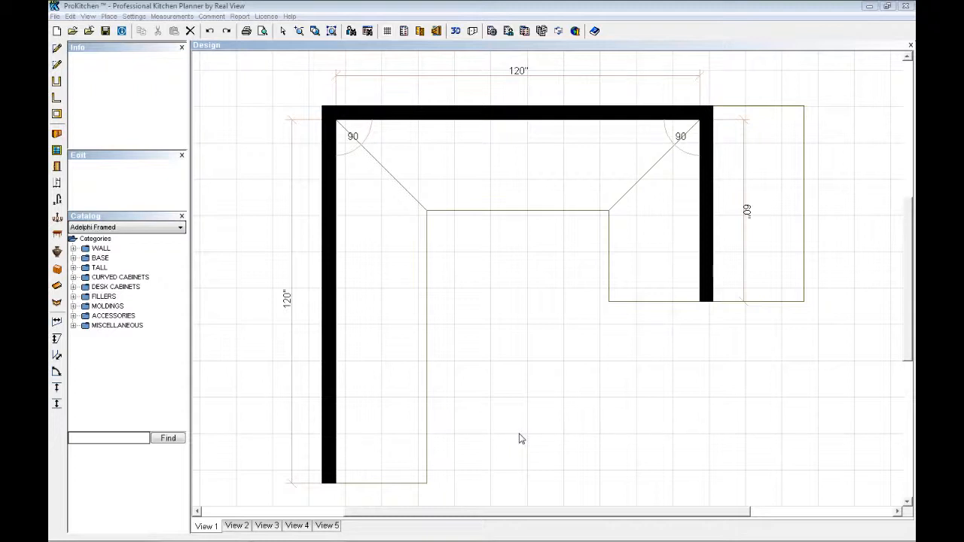
Create elevation views of the plan's left-hand 120" wall and of its upper 120" wall.
click(327, 310)
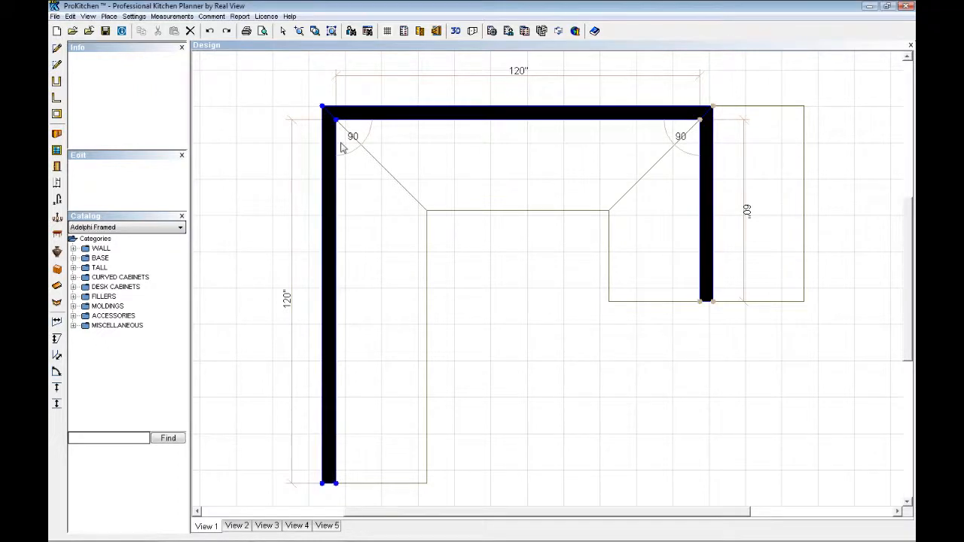
click(436, 30)
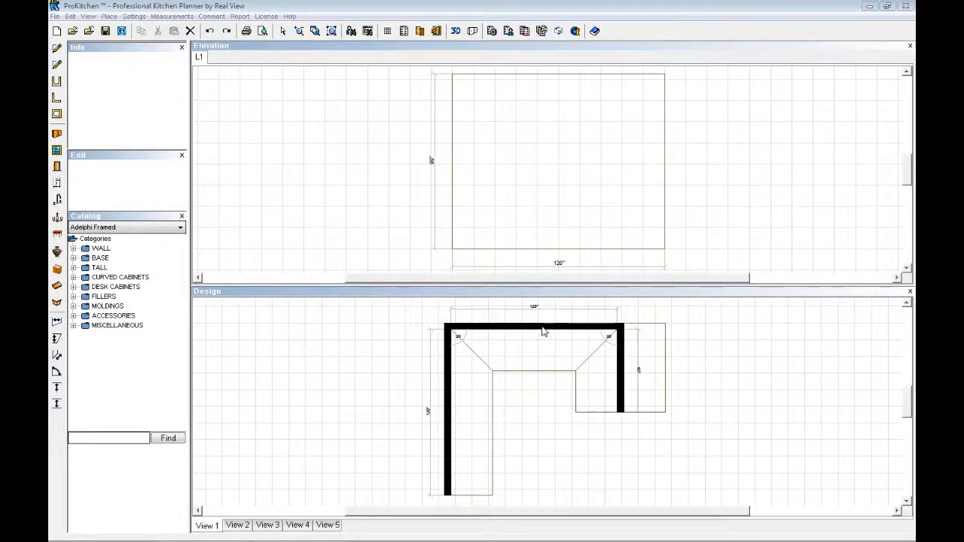
click(544, 331)
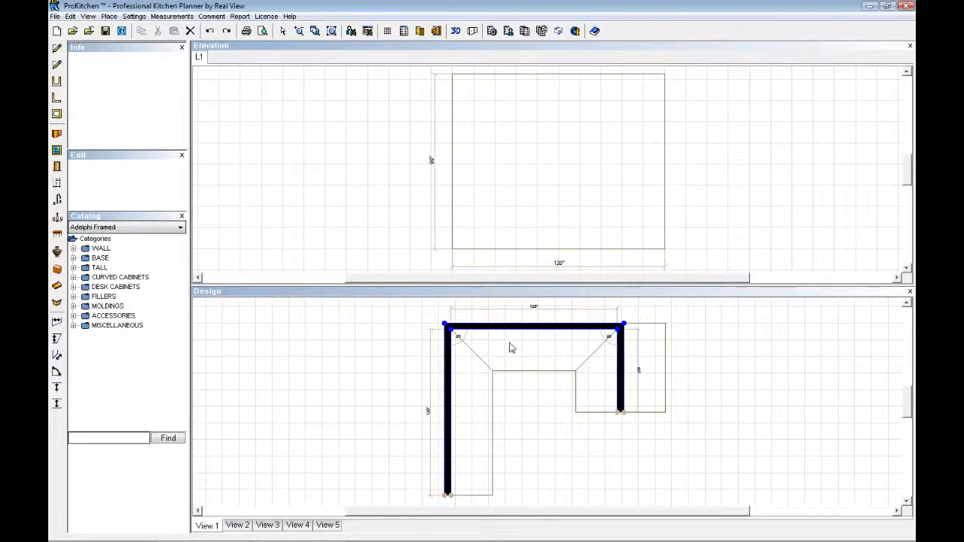
click(436, 31)
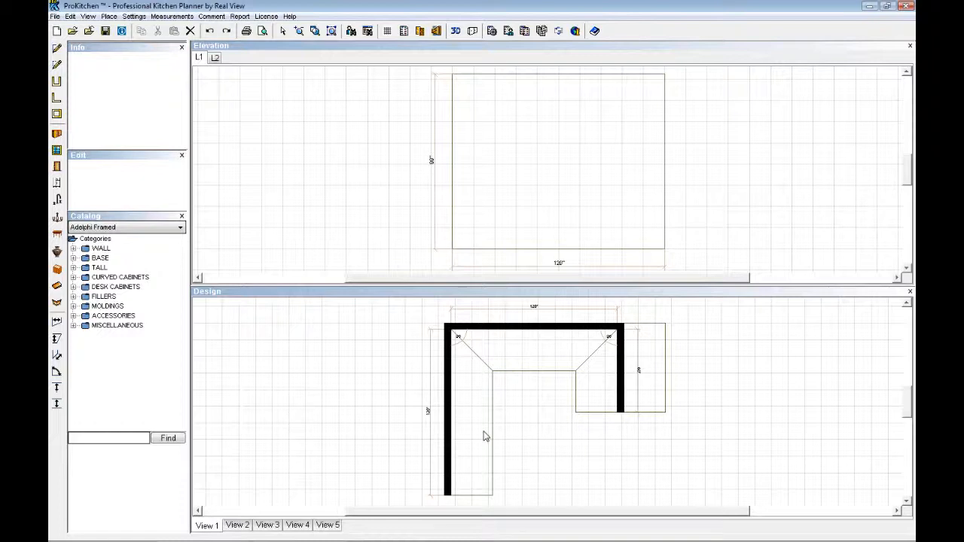
Rename the elevation view L1 as Sink.
right_click(200, 62)
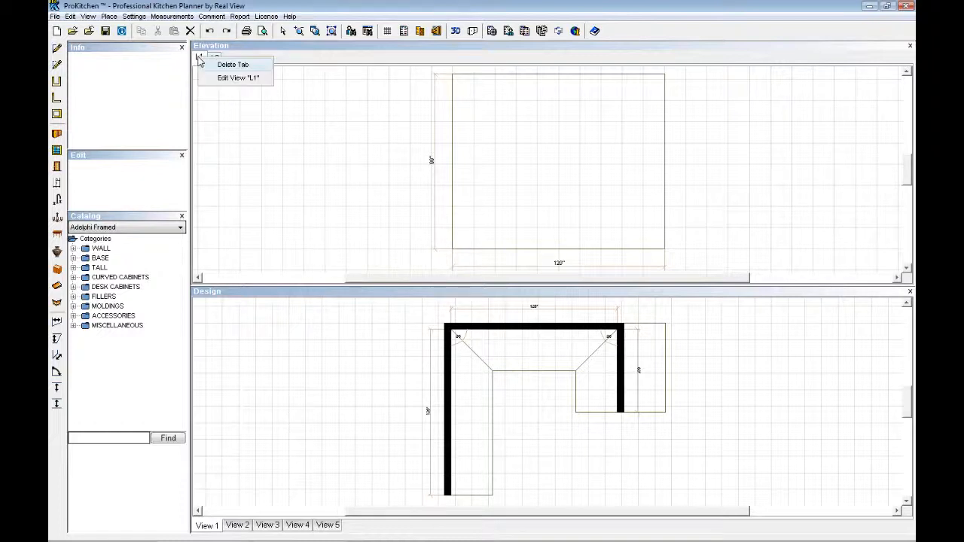
click(235, 79)
drag(506, 285, 486, 290)
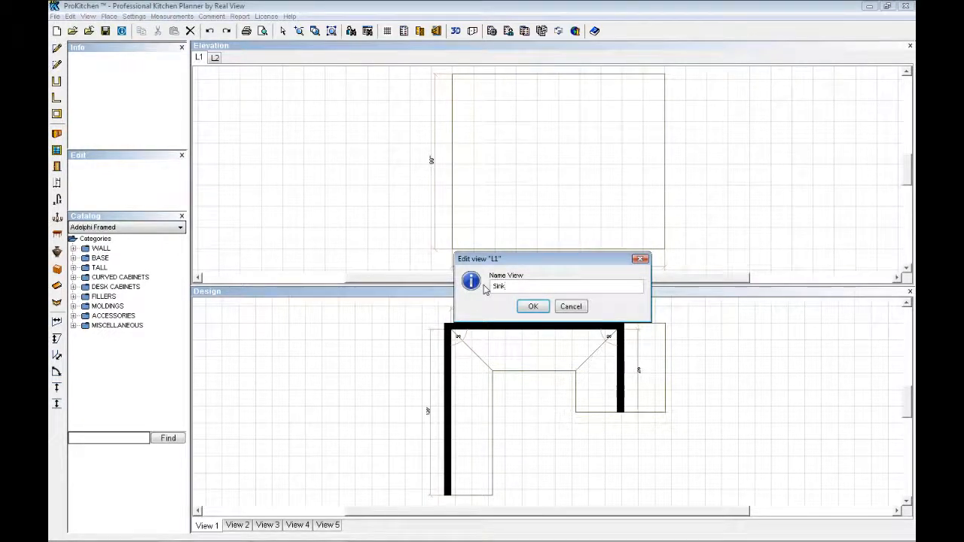
click(534, 308)
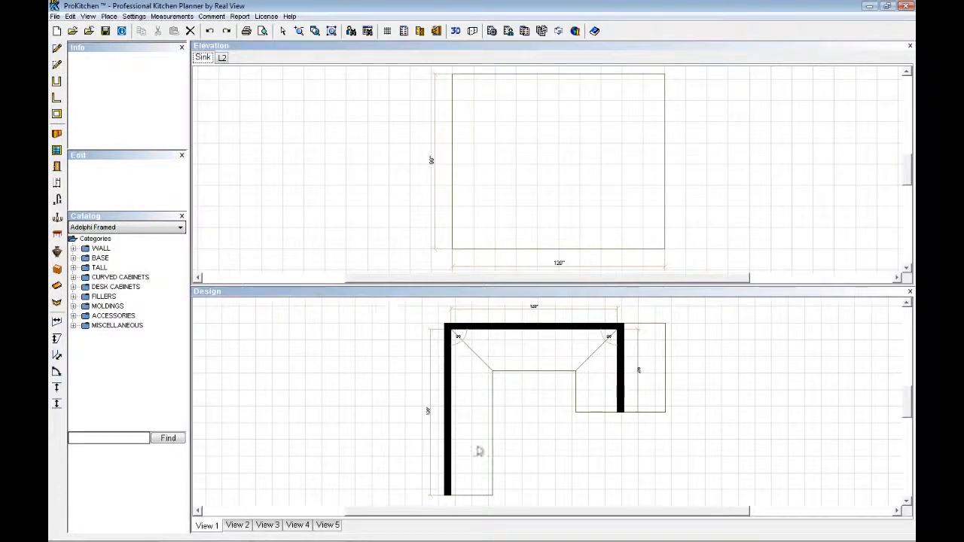
Create a second elevation view of the plan's left-hand wall and name it Sink Installer.
click(447, 425)
click(436, 31)
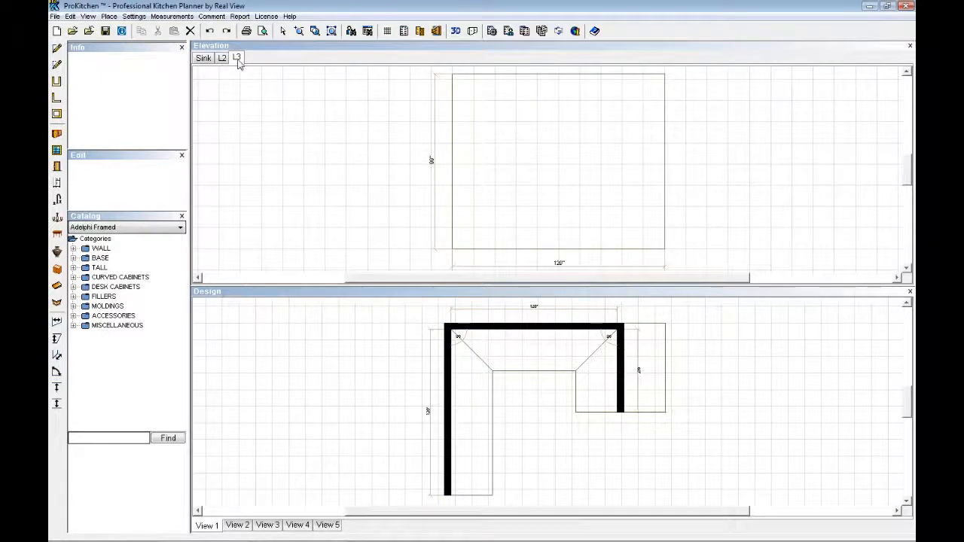
right_click(238, 60)
click(270, 81)
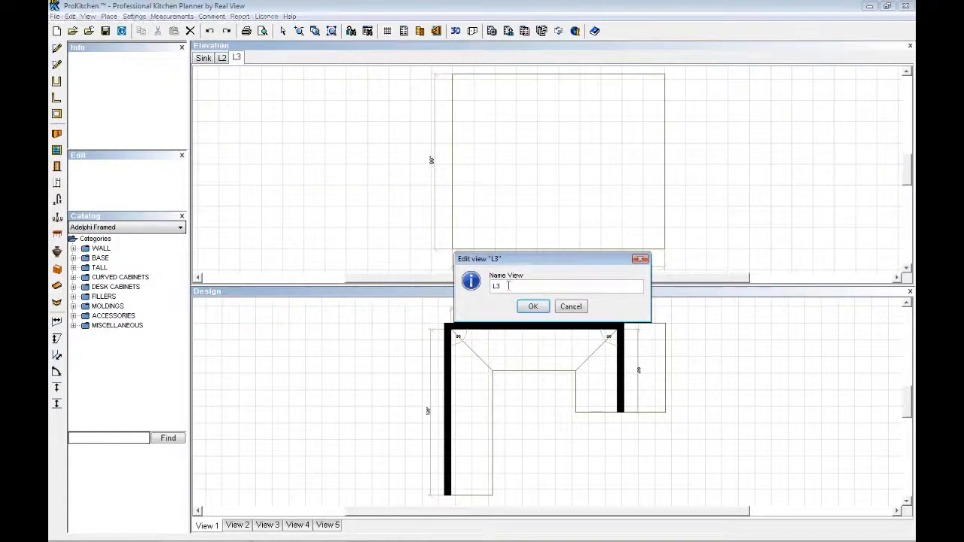
text(Sink Insa)
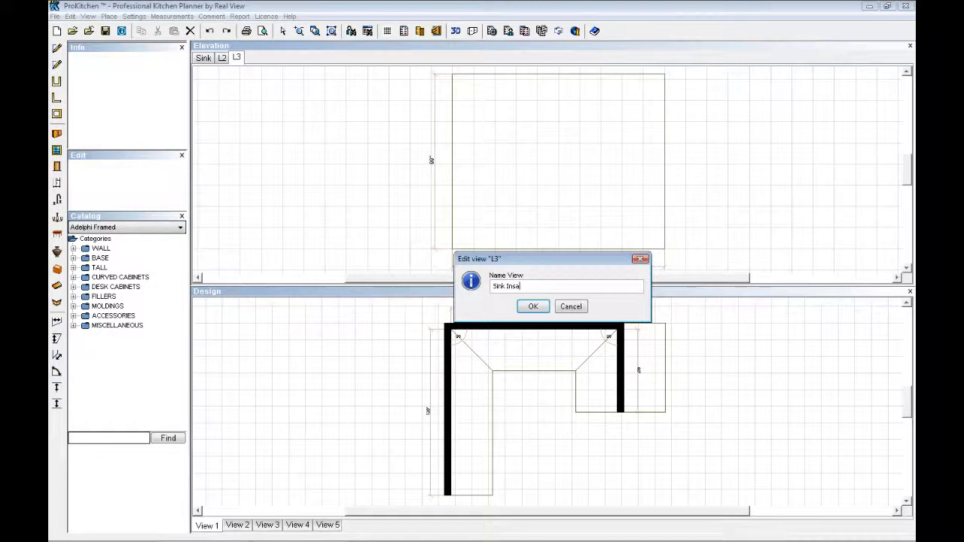
text(ntl)
drag(506, 287, 549, 287)
text(Installer)
click(533, 307)
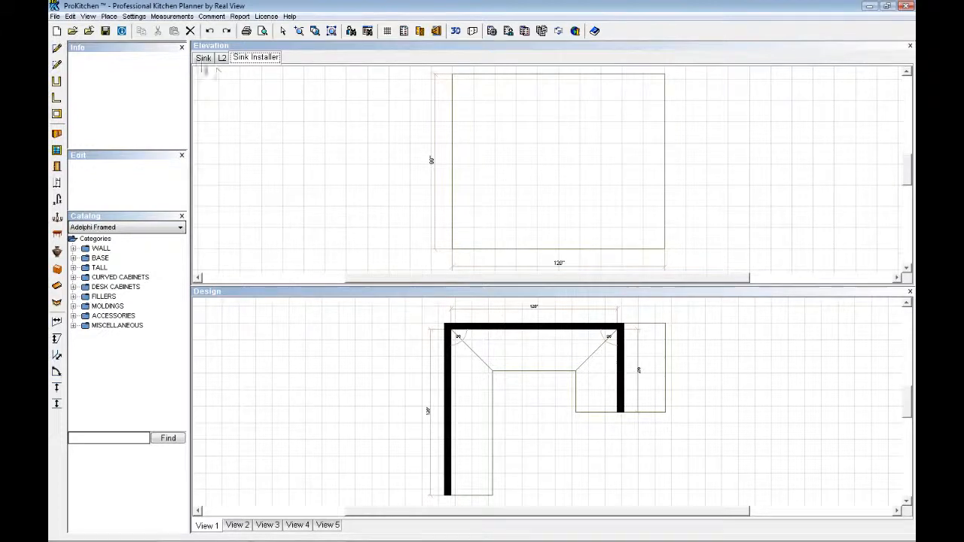
click(202, 59)
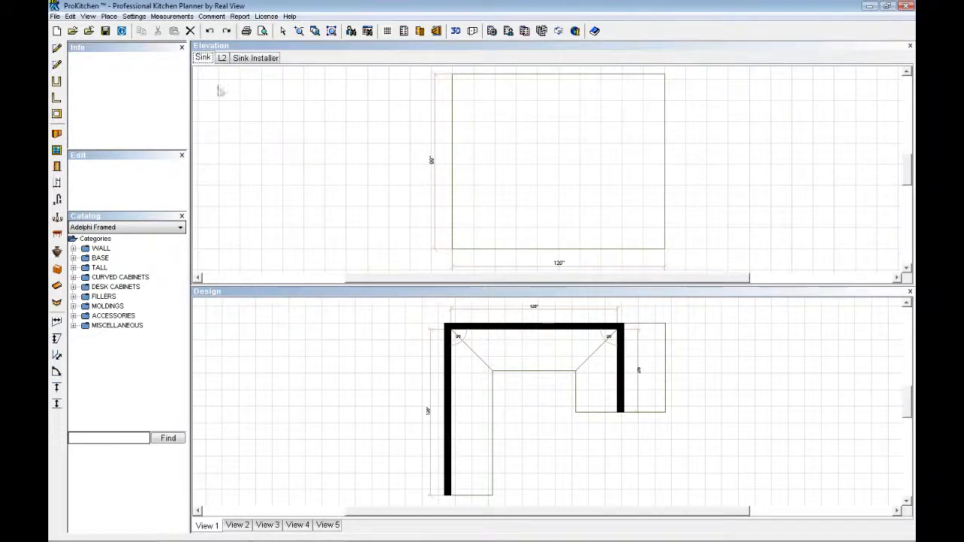
click(245, 63)
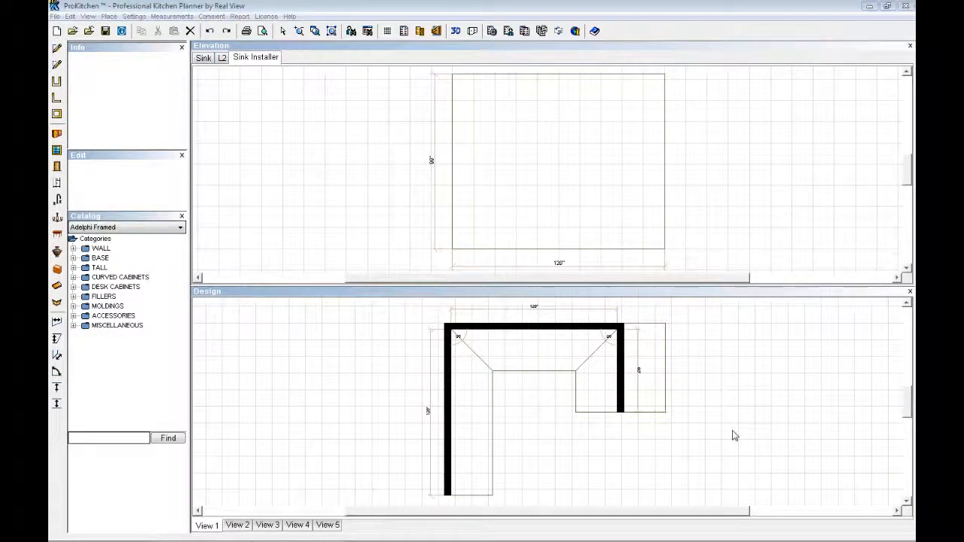
Create another elevation view of the plan's upper 120" wall.
click(519, 328)
click(520, 330)
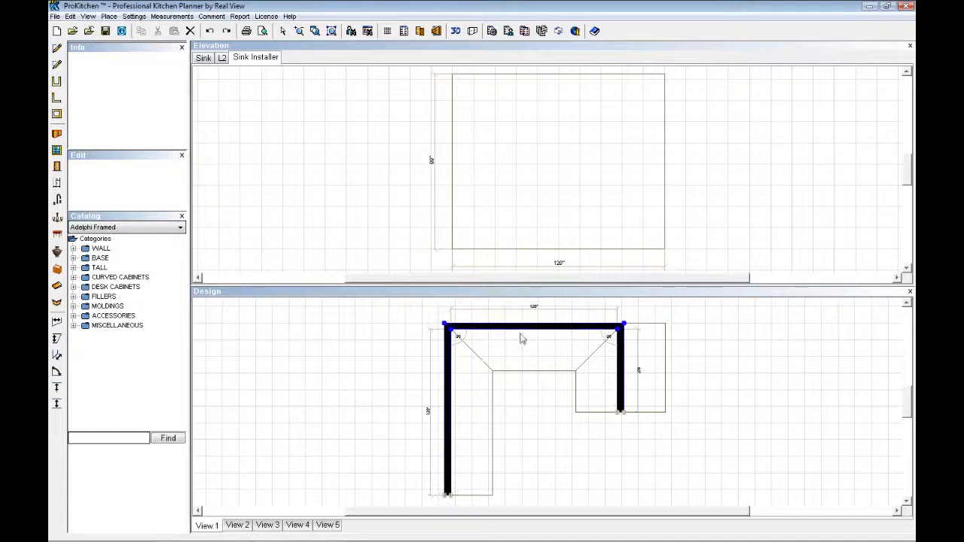
click(437, 32)
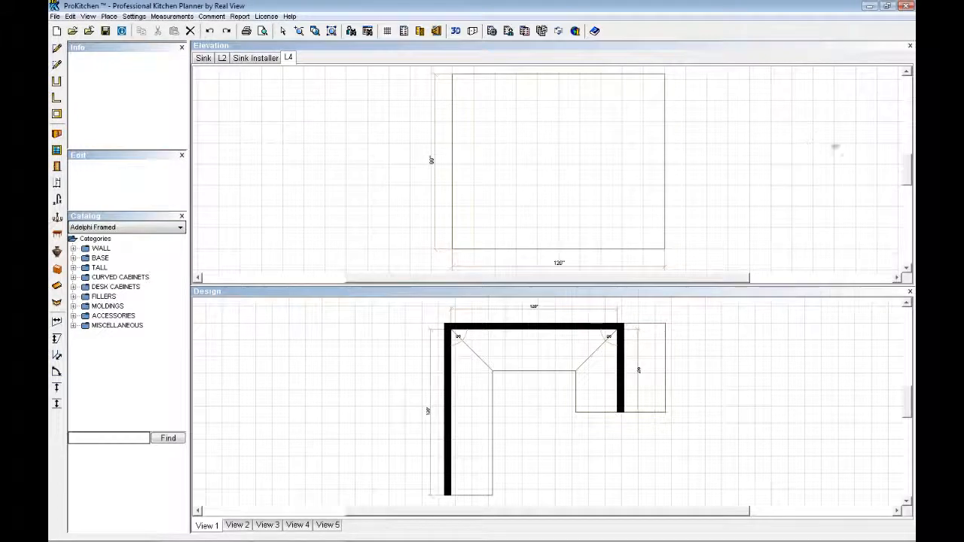
Close the elevation pane, reopen it beside the plan, and close it again so only the design plan is shown.
click(910, 47)
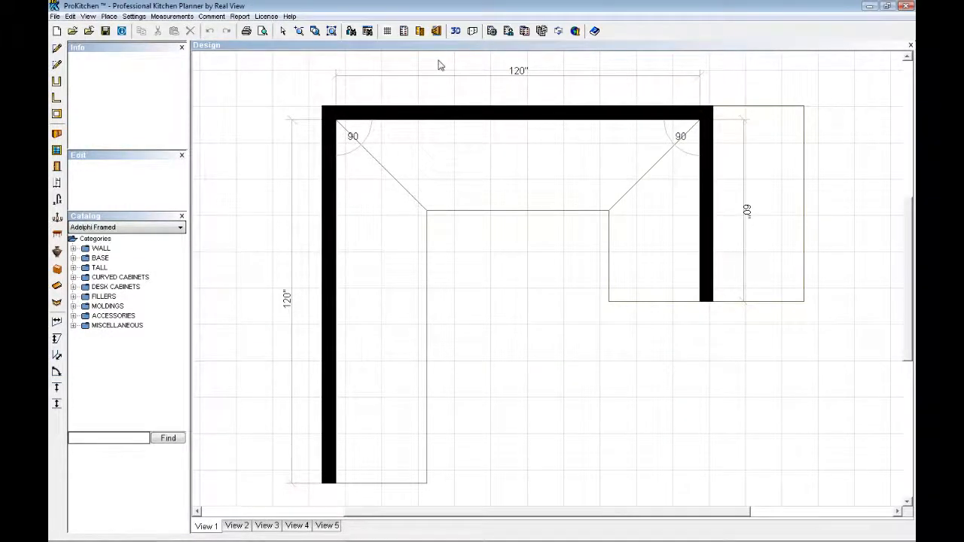
click(436, 31)
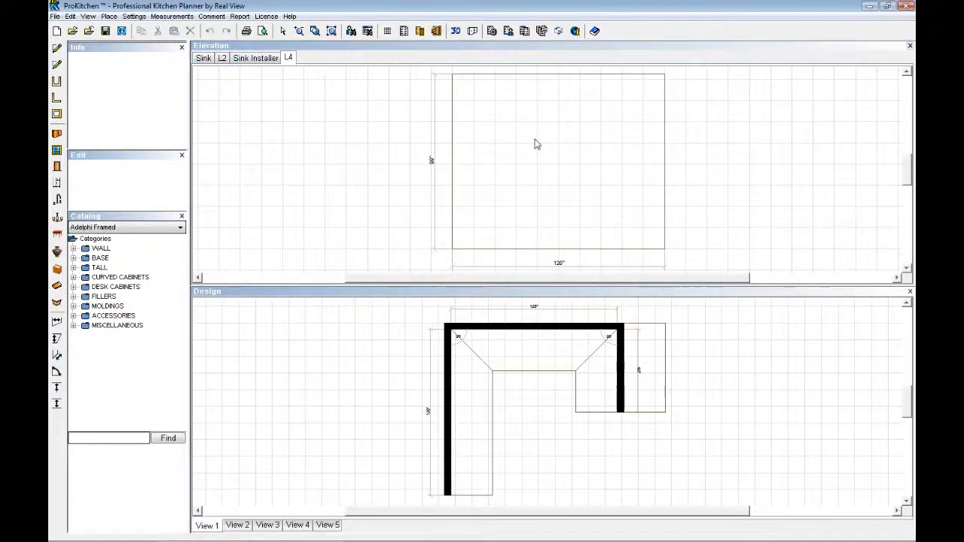
click(910, 46)
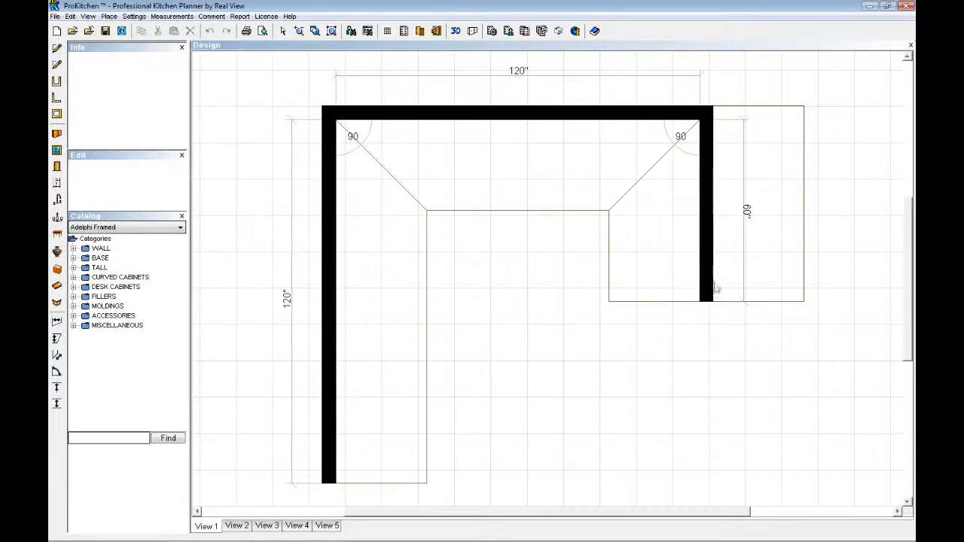
right_click(710, 219)
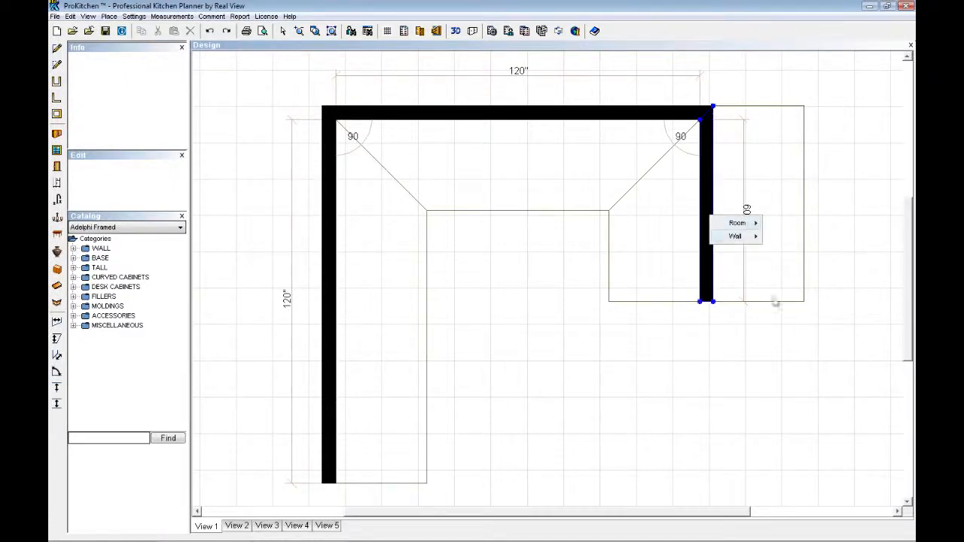
mouse_move(734, 236)
mouse_move(798, 256)
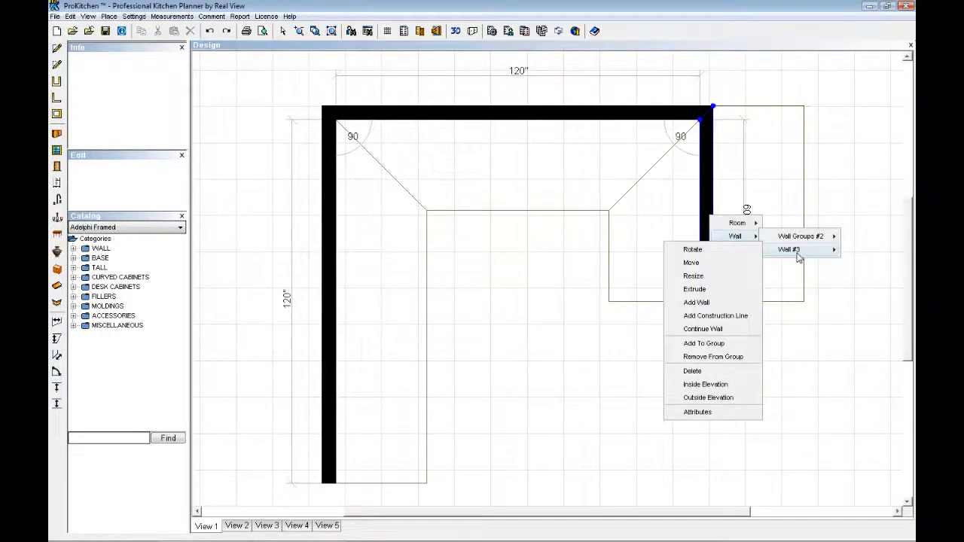
click(777, 315)
Create an outside elevation view of the plan's right-hand 60" wall and a regular inside elevation view of the same wall.
right_click(708, 234)
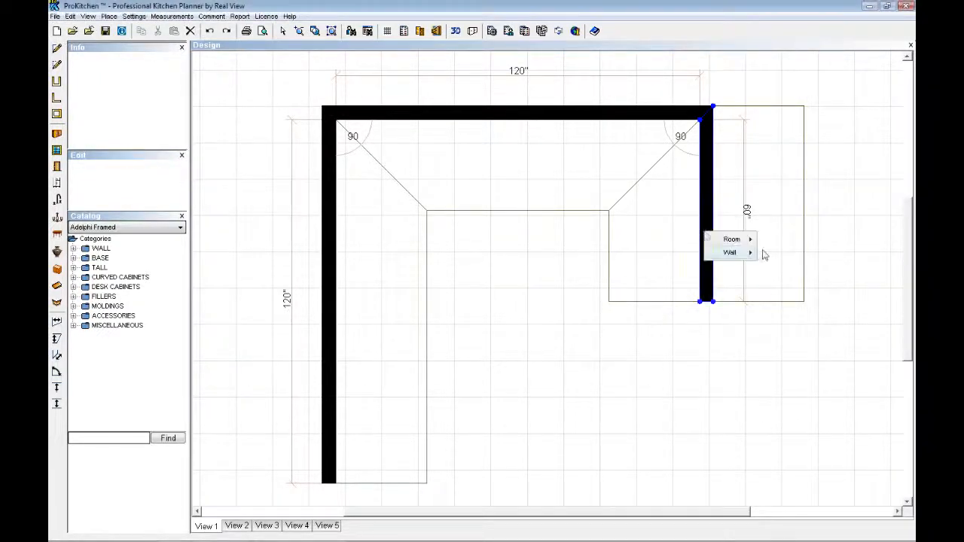
mouse_move(750, 253)
mouse_move(782, 265)
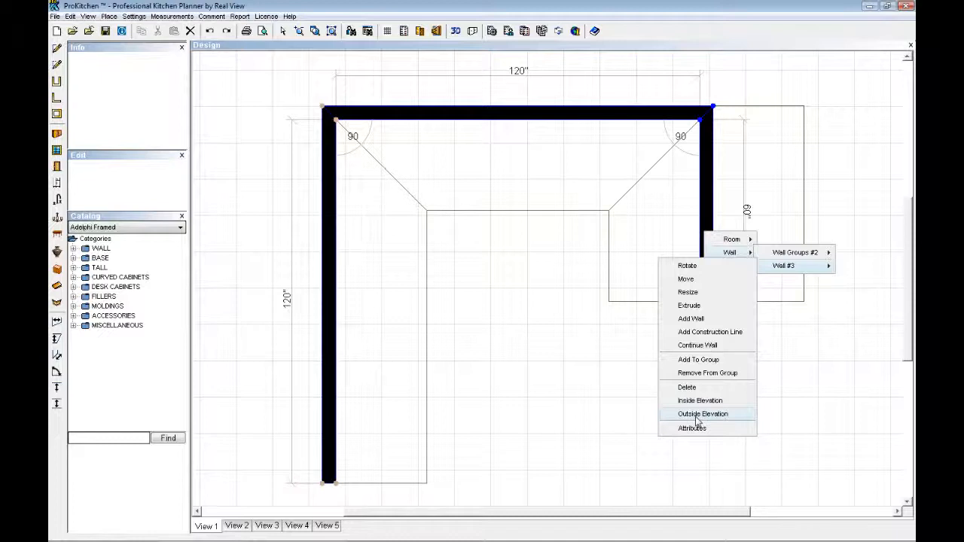
click(697, 414)
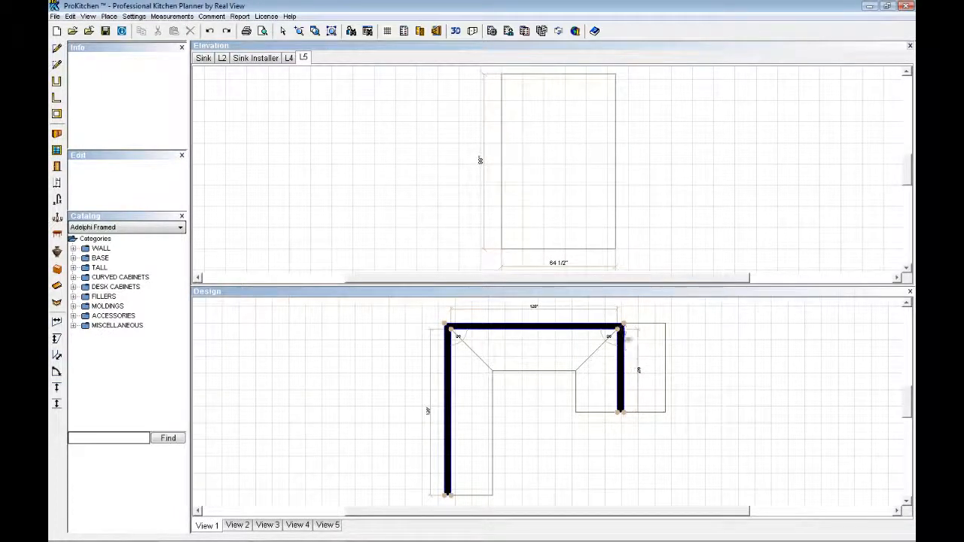
click(622, 385)
click(437, 31)
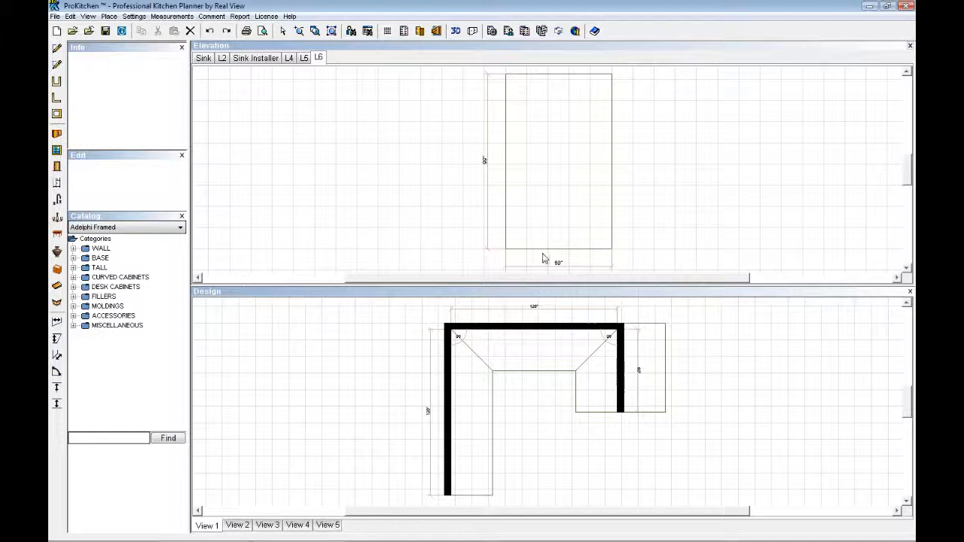